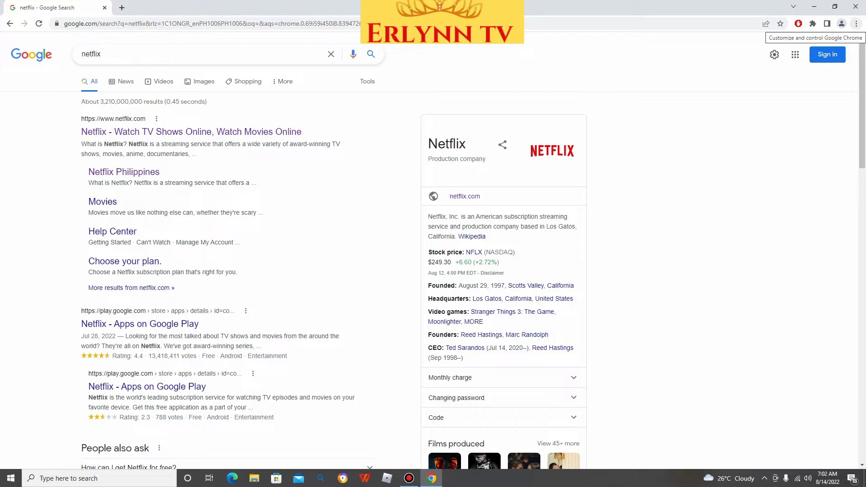
# Step: Open the browser's full browsing history page
pyautogui.click(856, 24)
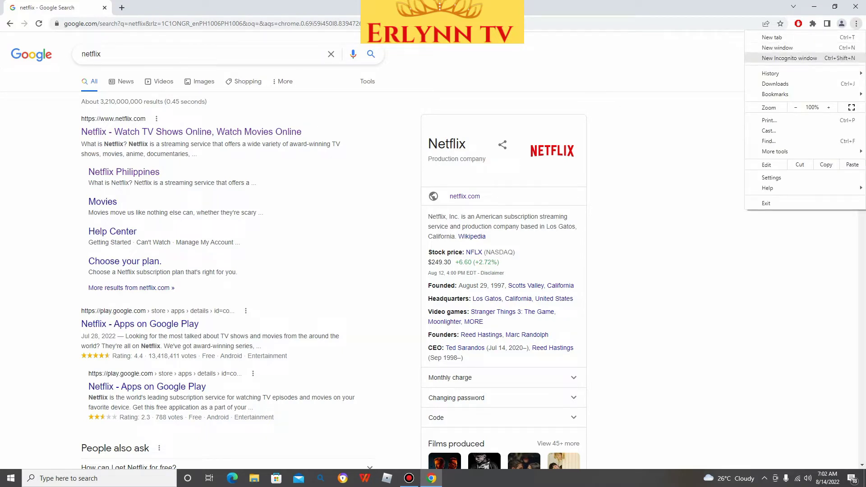
pyautogui.moveTo(771, 73)
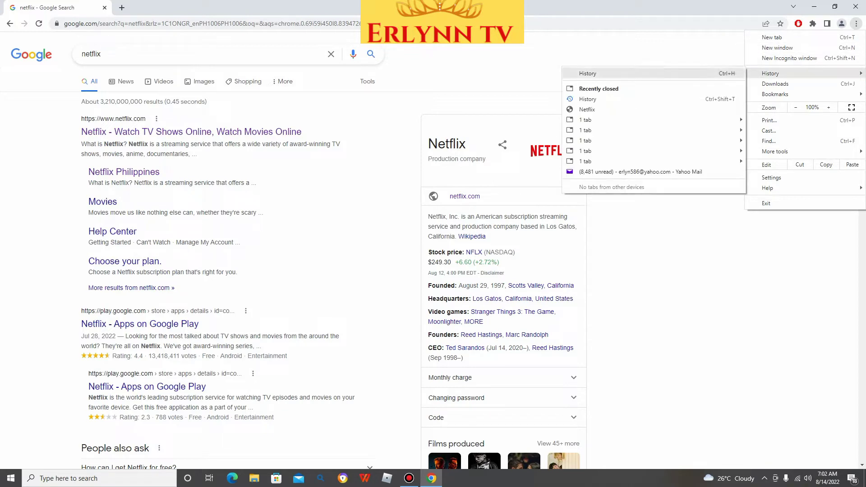
pyautogui.click(631, 73)
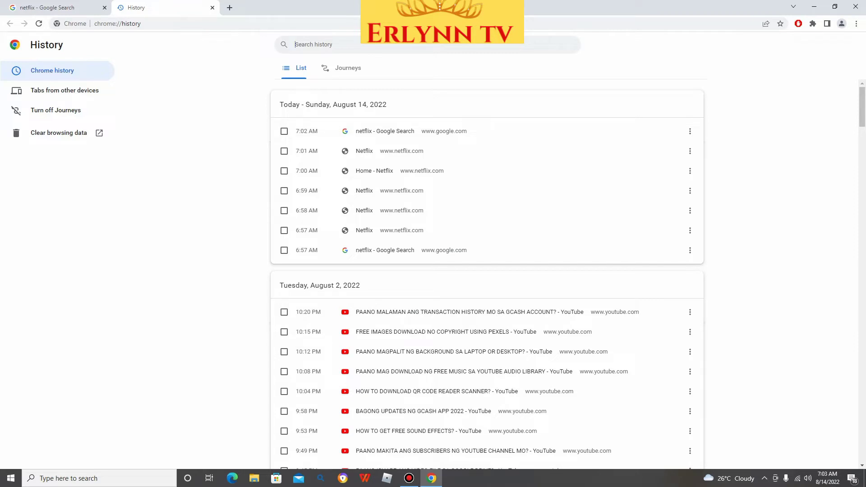
# Step: Look through the list of visited pages from August 14, 2022 back to July 24, 2022
pyautogui.scroll(-1, 487, 274)
pyautogui.scroll(-3, 487, 274)
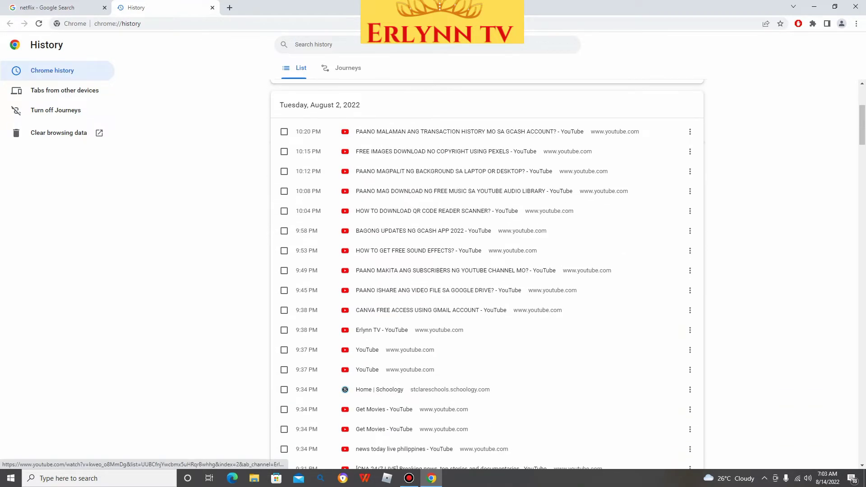
pyautogui.scroll(-5, 487, 274)
pyautogui.scroll(9, 487, 273)
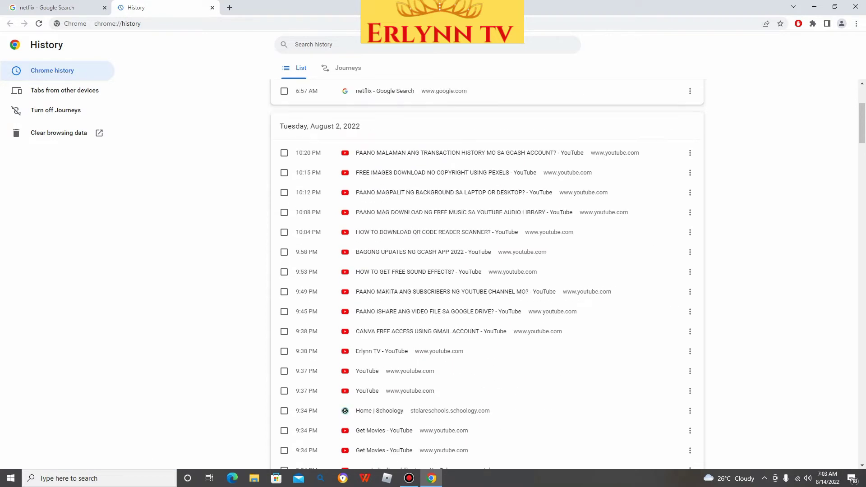
pyautogui.scroll(-1, 488, 274)
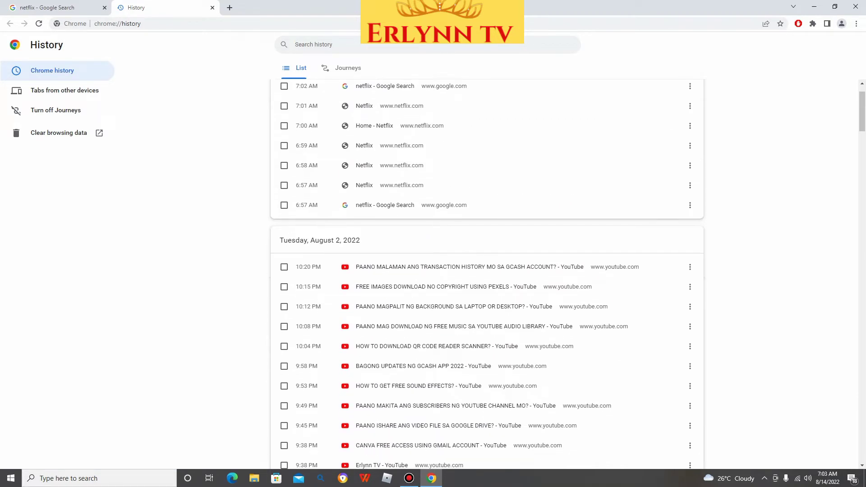
pyautogui.scroll(1, 487, 274)
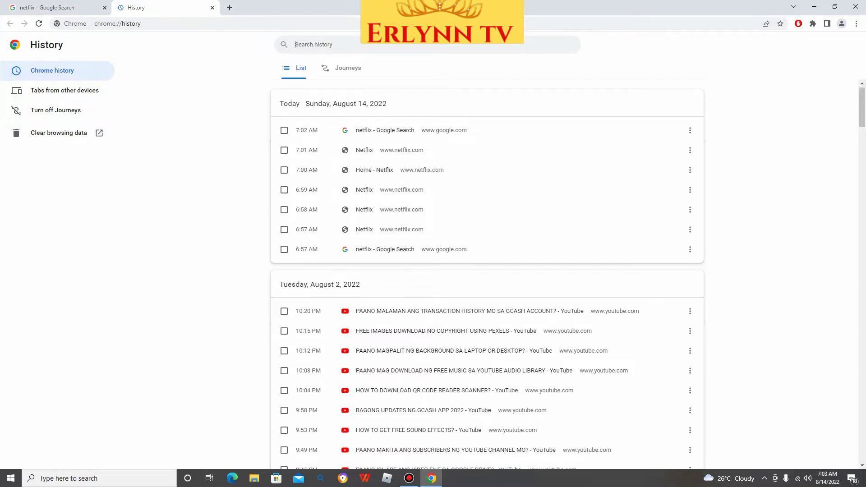
pyautogui.scroll(-12, 397, 270)
pyautogui.scroll(-14, 397, 270)
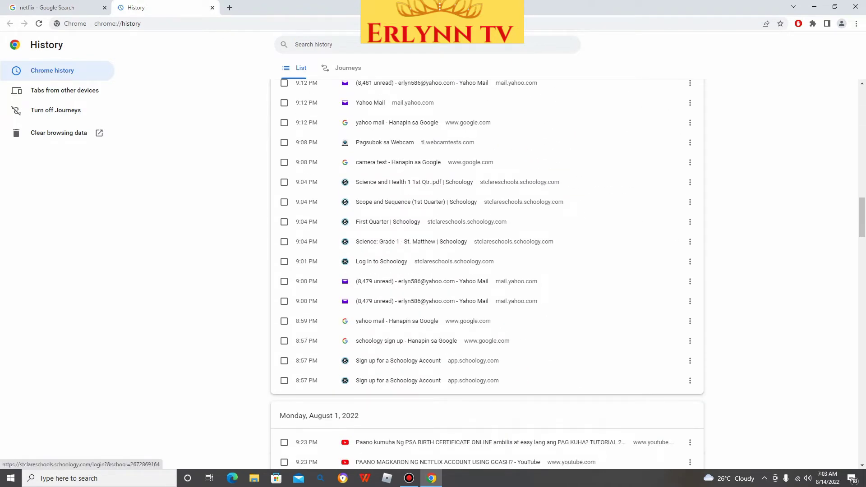
pyautogui.scroll(-15, 397, 270)
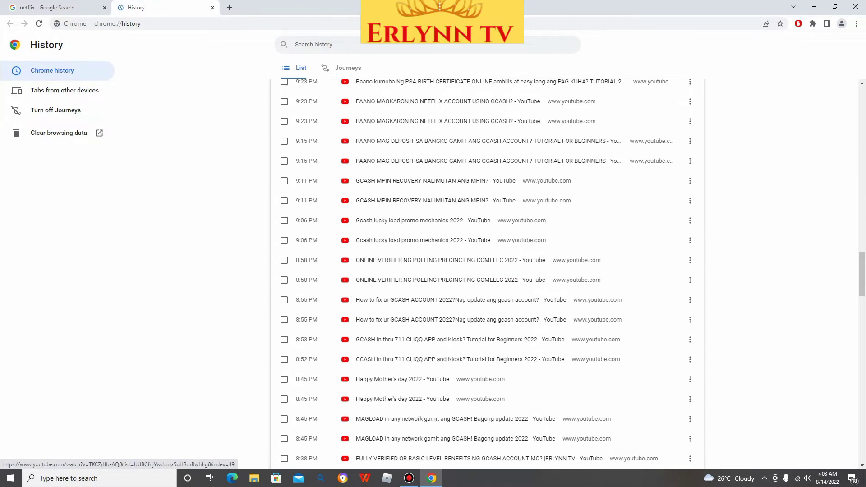
pyautogui.scroll(-15, 397, 270)
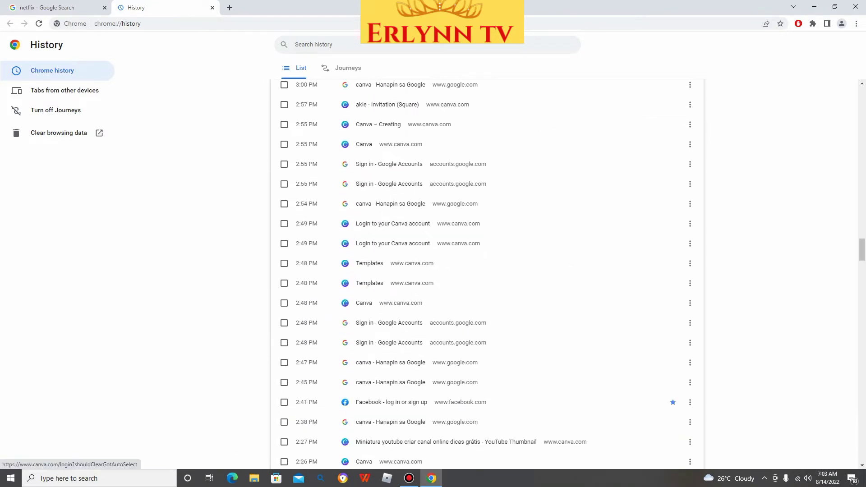
pyautogui.scroll(-15, 397, 270)
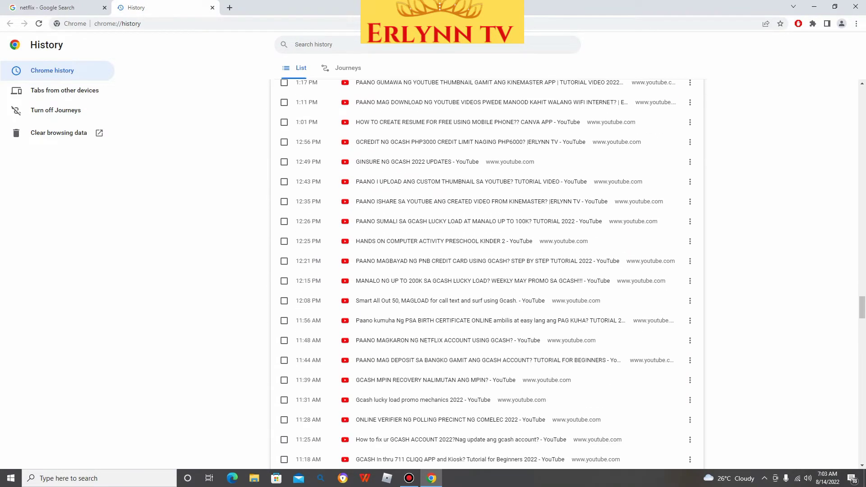
pyautogui.scroll(-10, 397, 269)
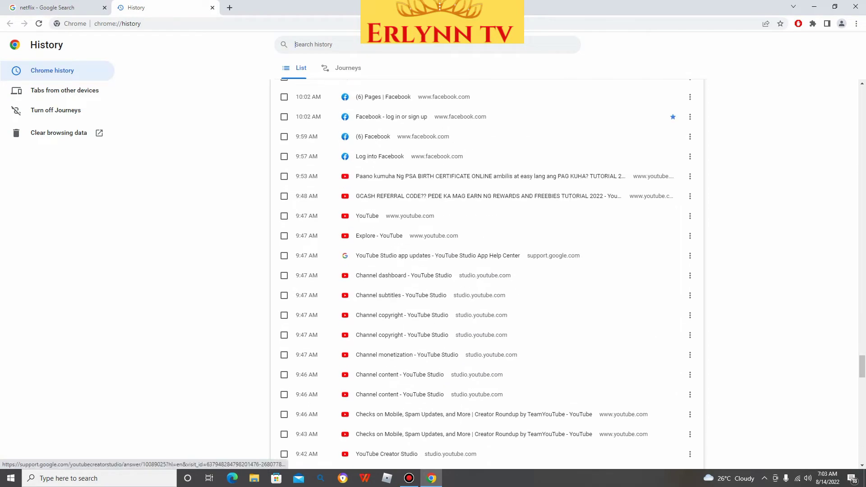
pyautogui.scroll(-20, 306, 353)
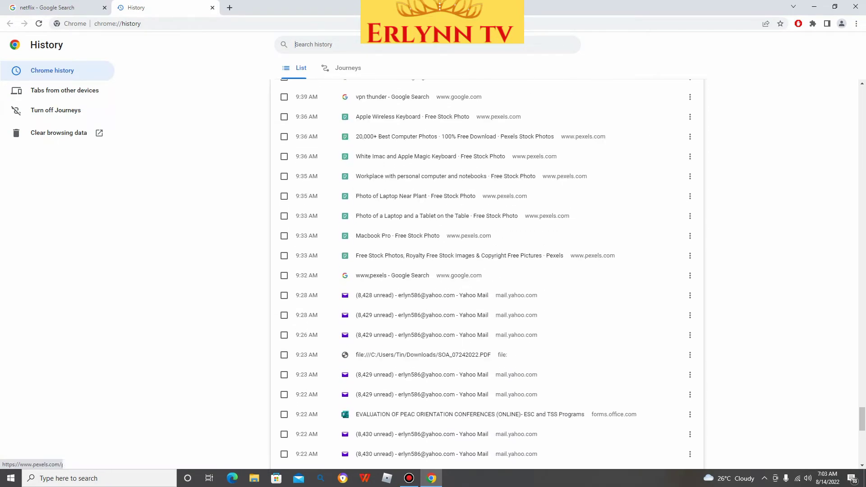
pyautogui.scroll(-20, 306, 353)
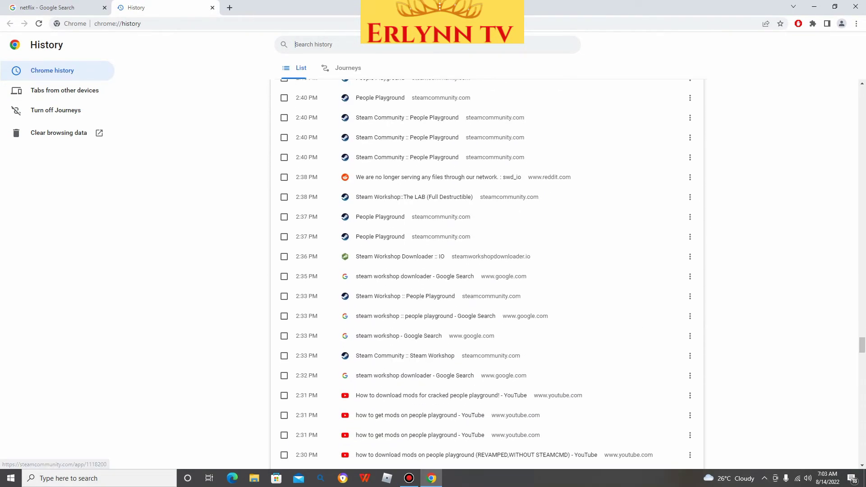
pyautogui.scroll(-15, 306, 426)
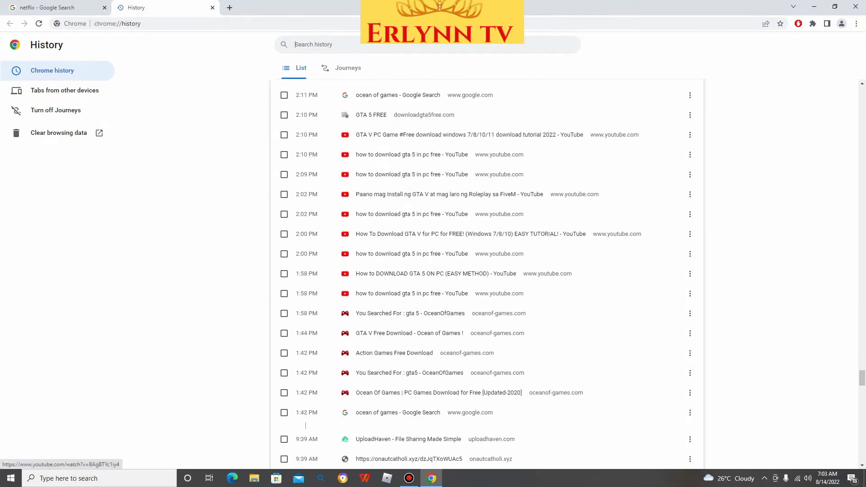
pyautogui.scroll(-15, 305, 426)
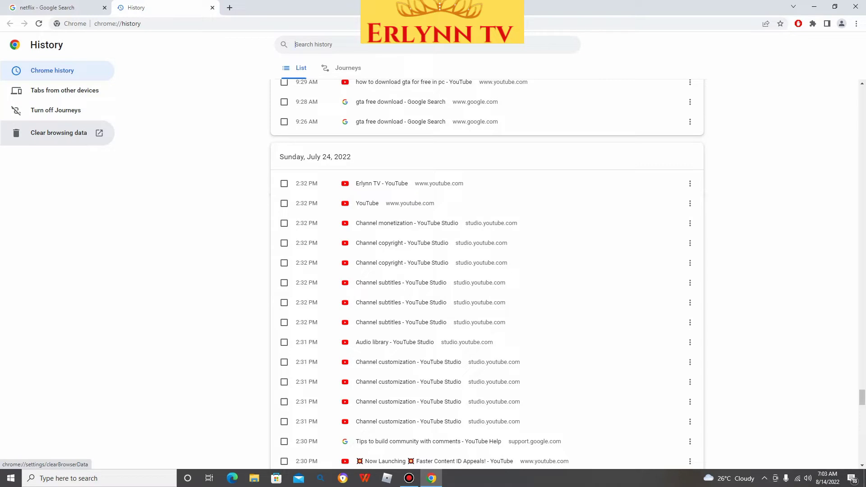
# Step: Clear browsing history, cookies and other site data, and cached images and files with the basic options for the time range All time
pyautogui.click(58, 133)
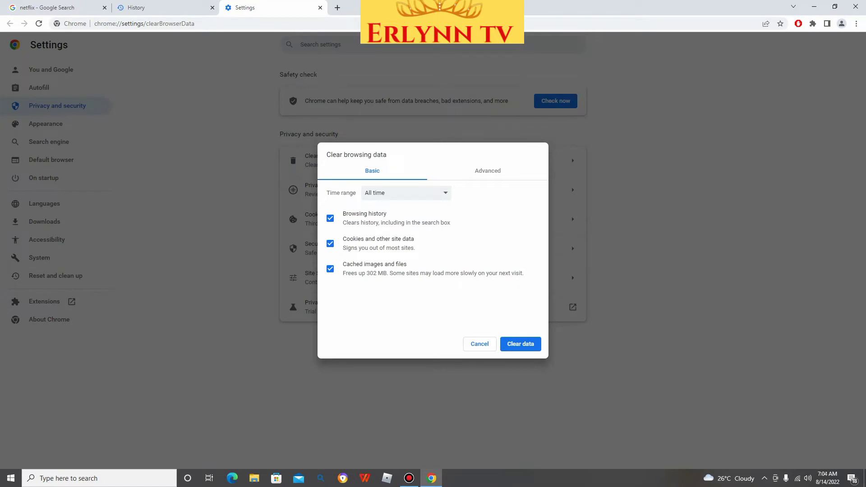
pyautogui.click(487, 170)
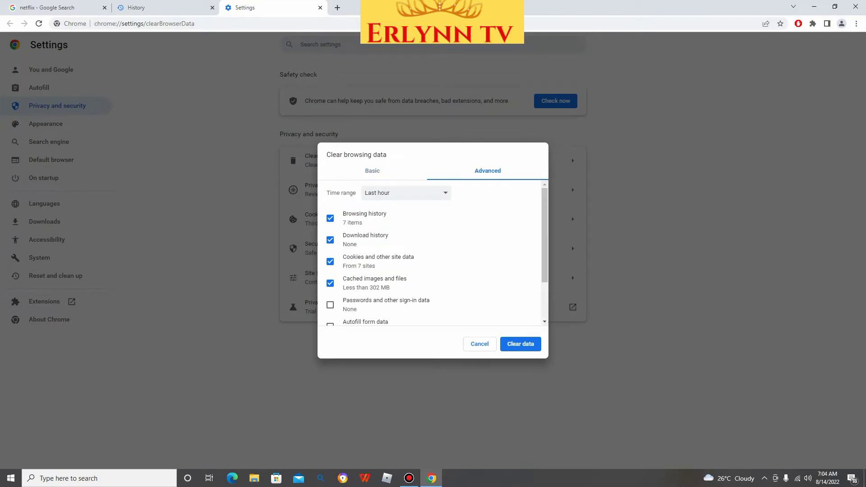
pyautogui.click(372, 171)
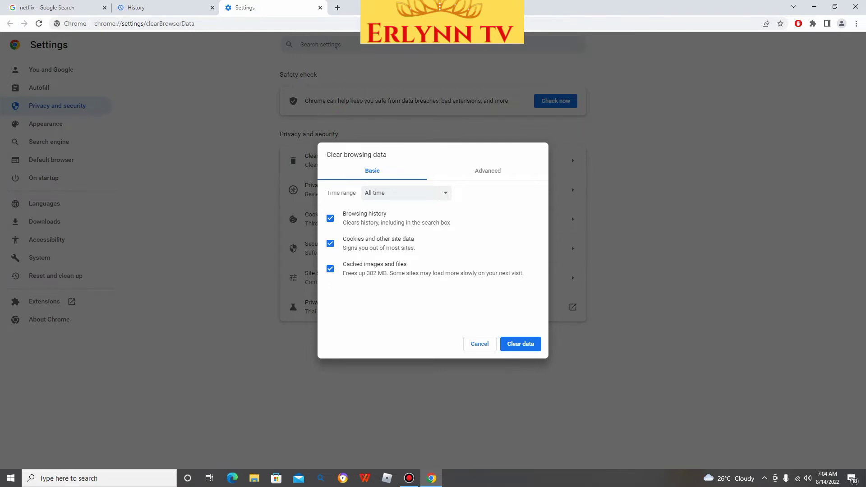
pyautogui.click(406, 192)
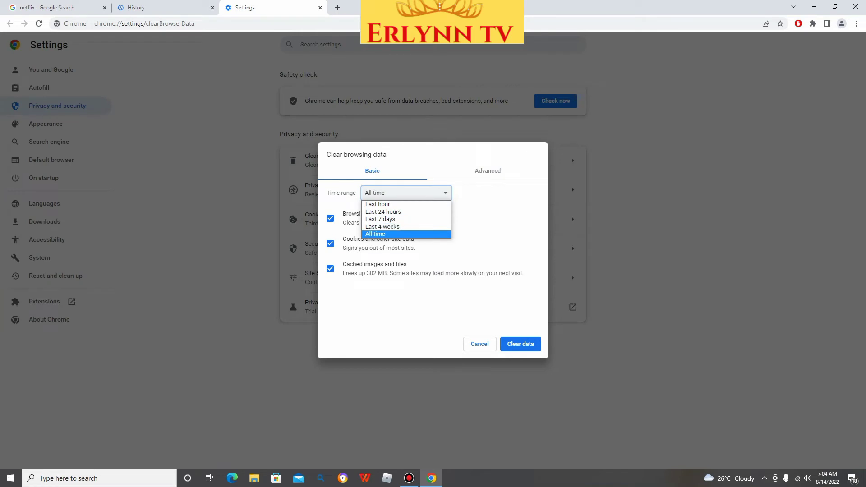
pyautogui.press('Return')
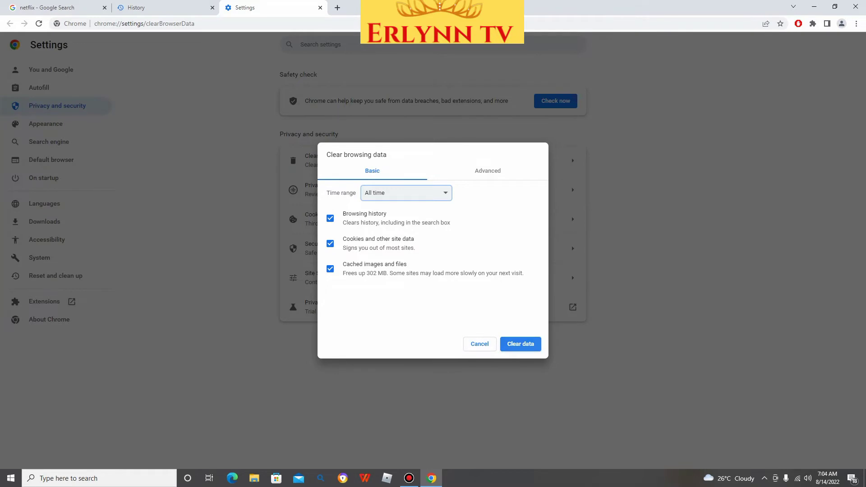
pyautogui.click(521, 344)
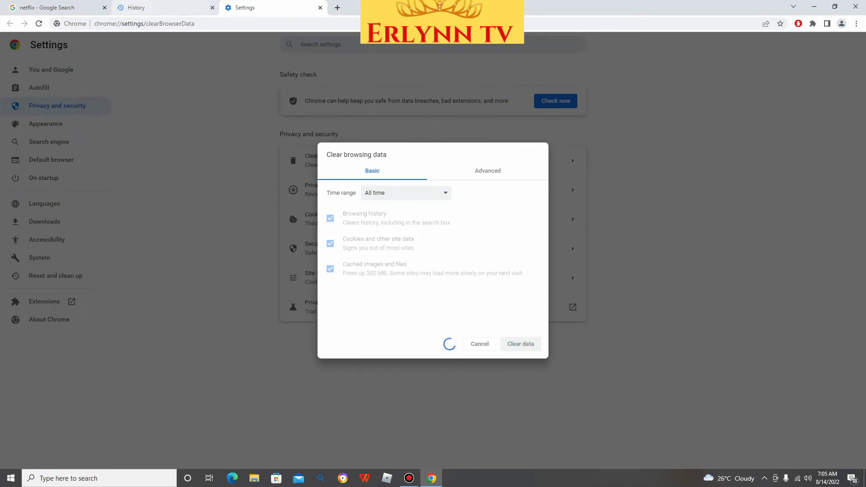
# Step: Close the netflix search, History and Settings tabs to exit the browser
pyautogui.click(105, 8)
pyautogui.click(104, 8)
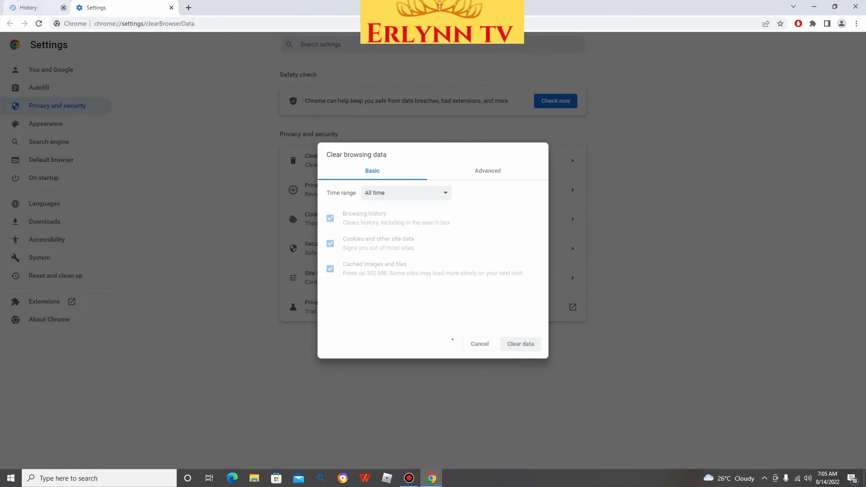
pyautogui.click(105, 7)
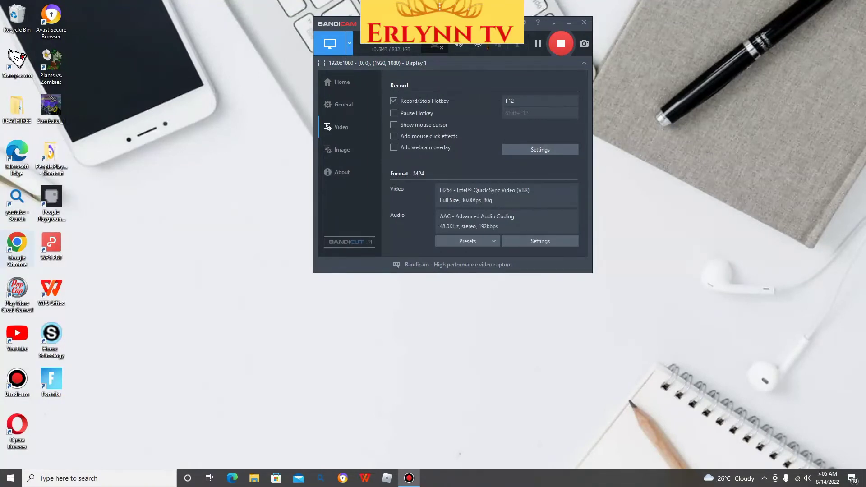
# Step: Relaunch Google Chrome, check the browsing history page for remaining entries, and close the browser window
pyautogui.doubleClick(17, 247)
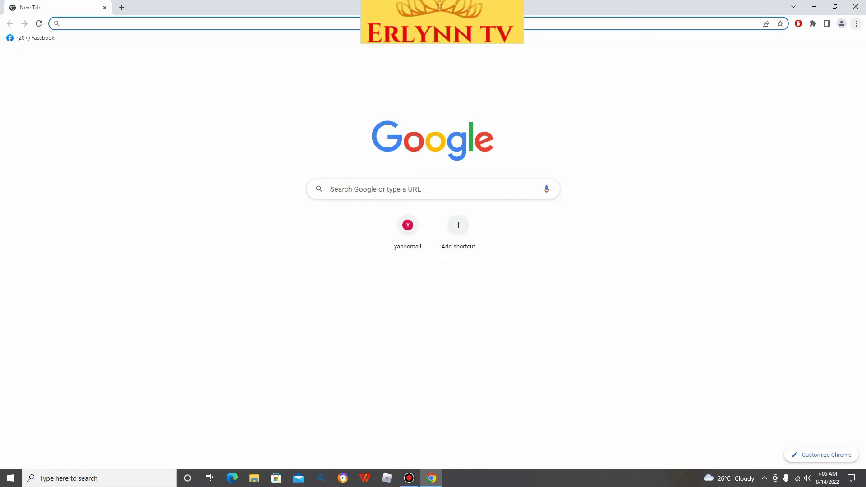
pyautogui.click(856, 24)
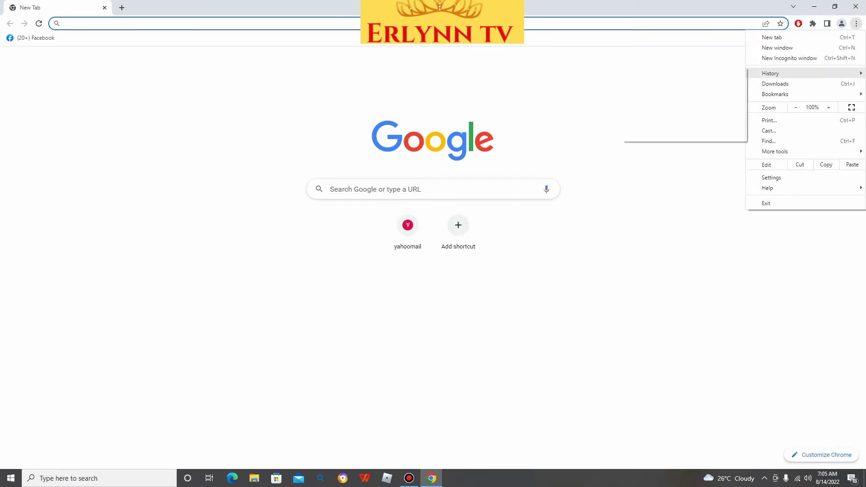
pyautogui.moveTo(770, 73)
pyautogui.click(641, 74)
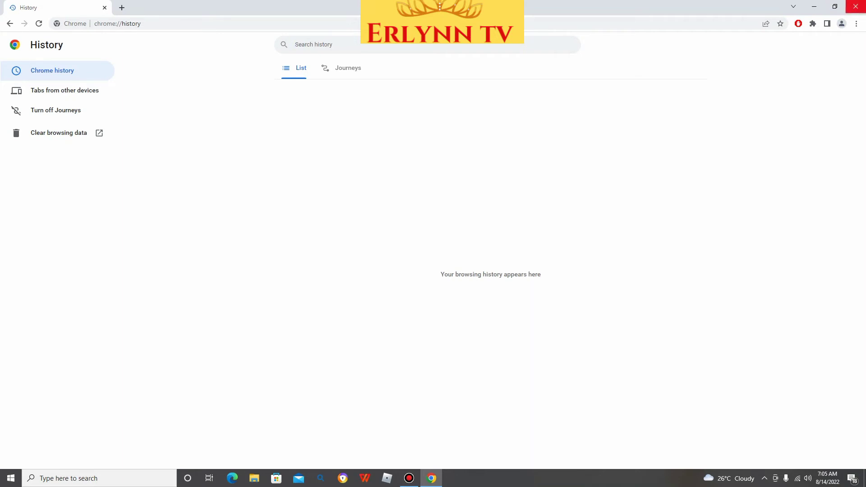
pyautogui.click(856, 6)
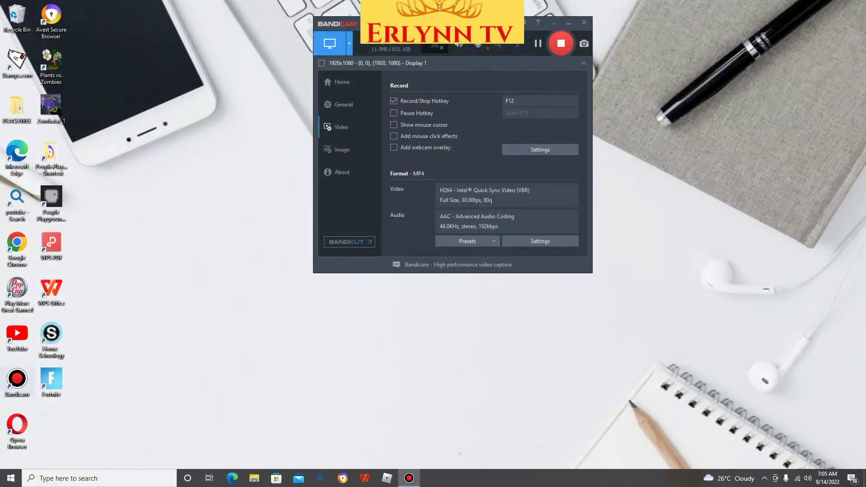
# Step: Relaunch Google Chrome and run a web search for "wwww,.sss.gov.ph"
pyautogui.doubleClick(17, 248)
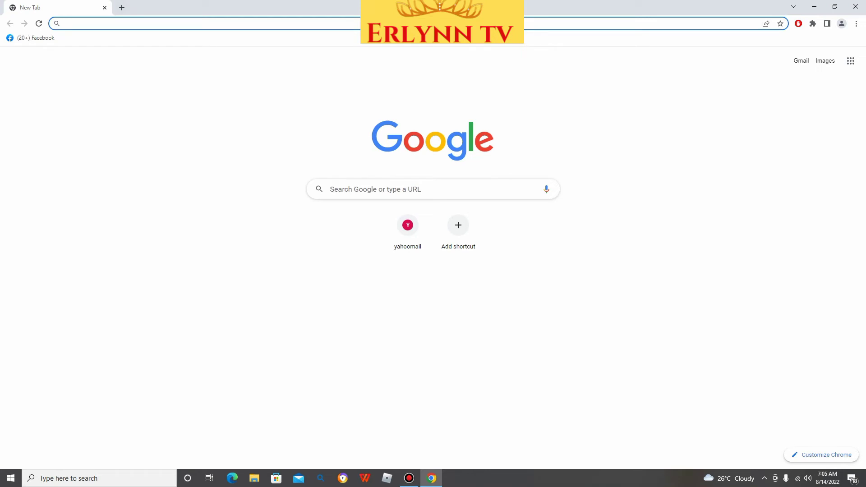
pyautogui.write('sss')
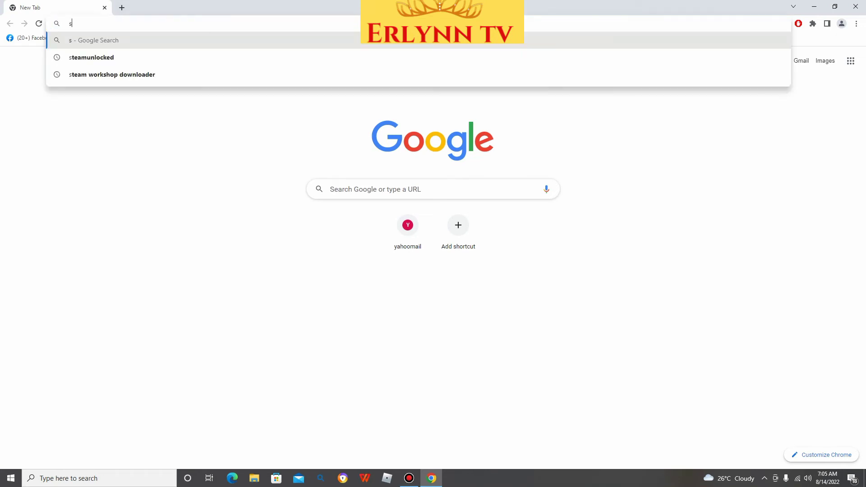
pyautogui.press('BackSpace')
pyautogui.press('BackSpace')
pyautogui.press('BackSpace')
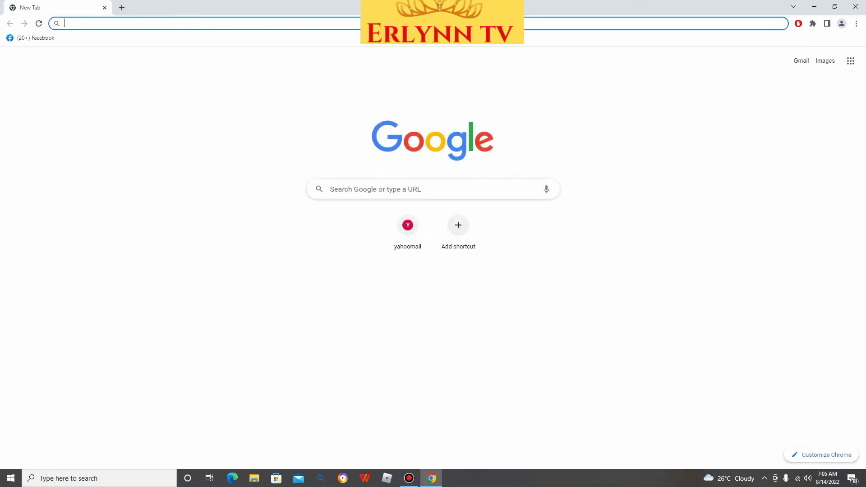
pyautogui.write('wwww..')
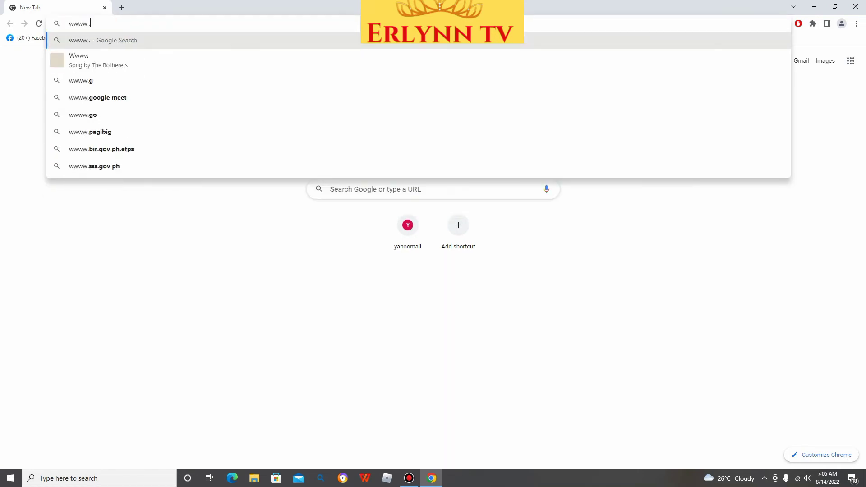
pyautogui.write('sss')
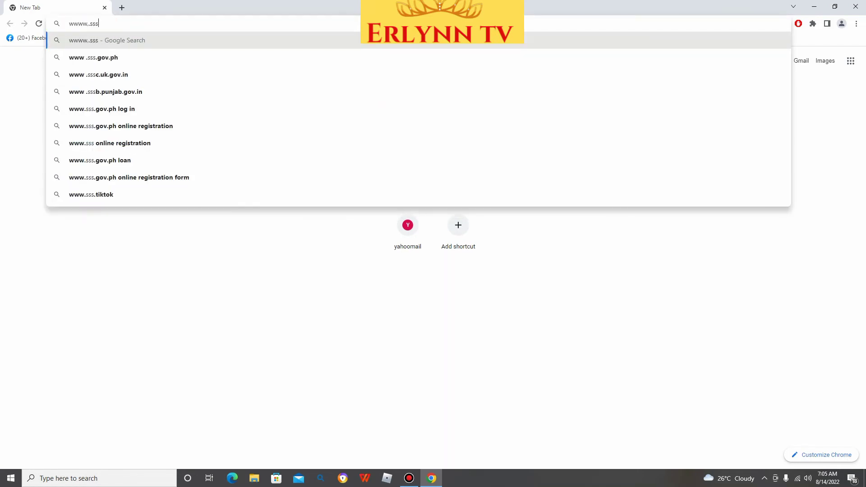
pyautogui.write('.gov.p')
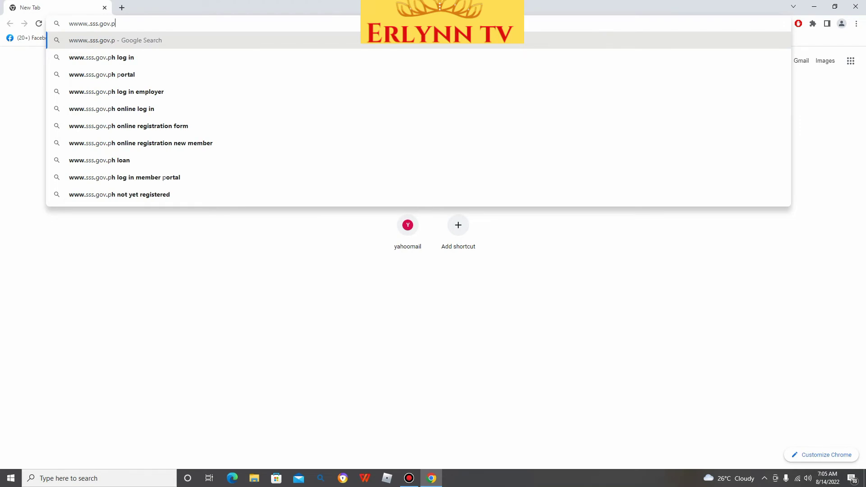
pyautogui.write('h')
pyautogui.press('Return')
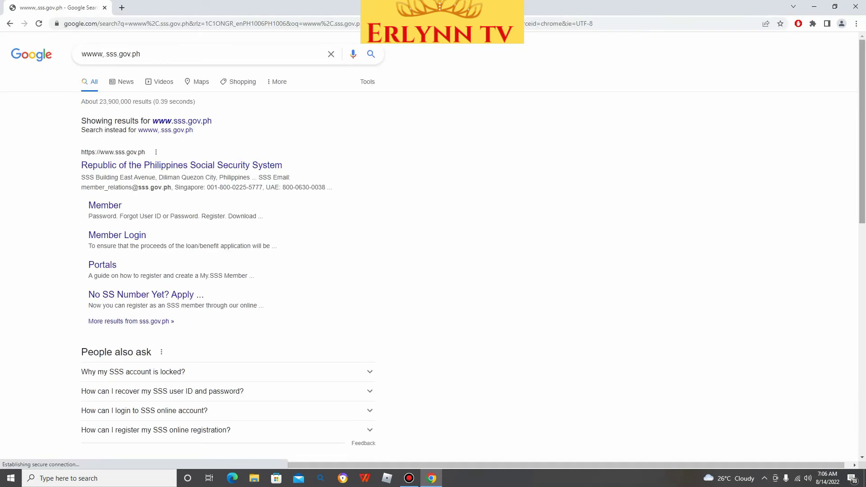
# Step: Check the browsing history page for the new search entry, and close both open tabs
pyautogui.click(856, 24)
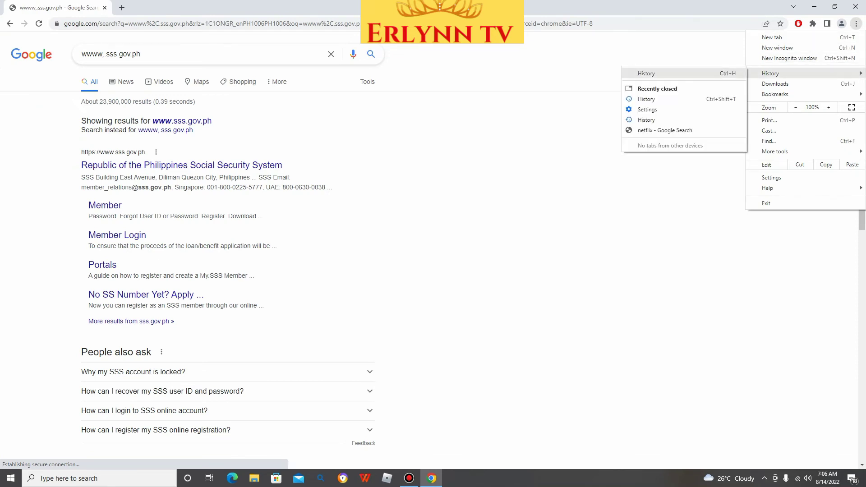
pyautogui.click(645, 73)
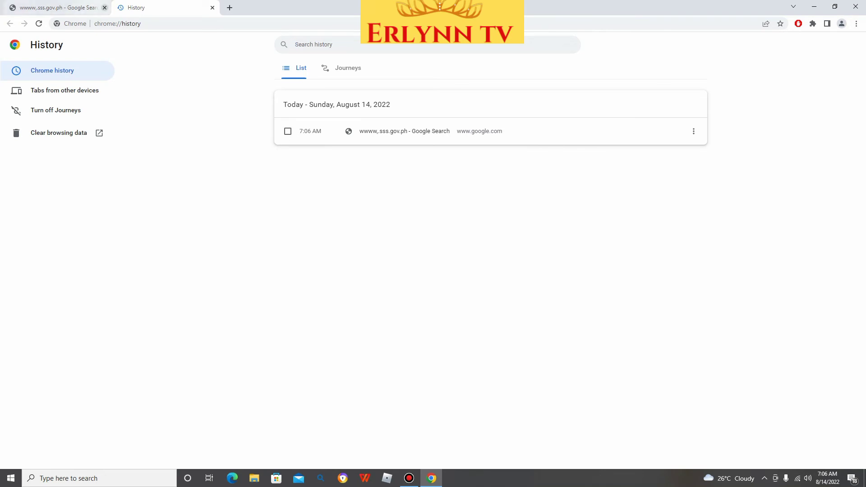
pyautogui.click(212, 8)
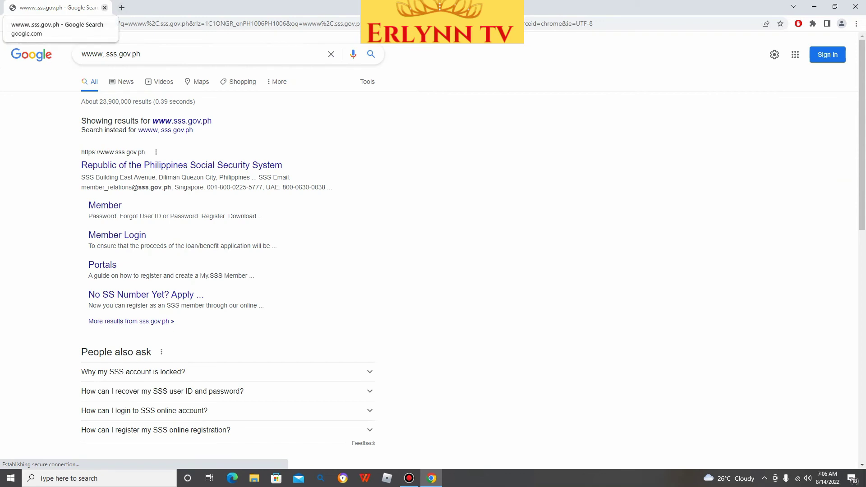
pyautogui.hotkey('ctrl', 'w')
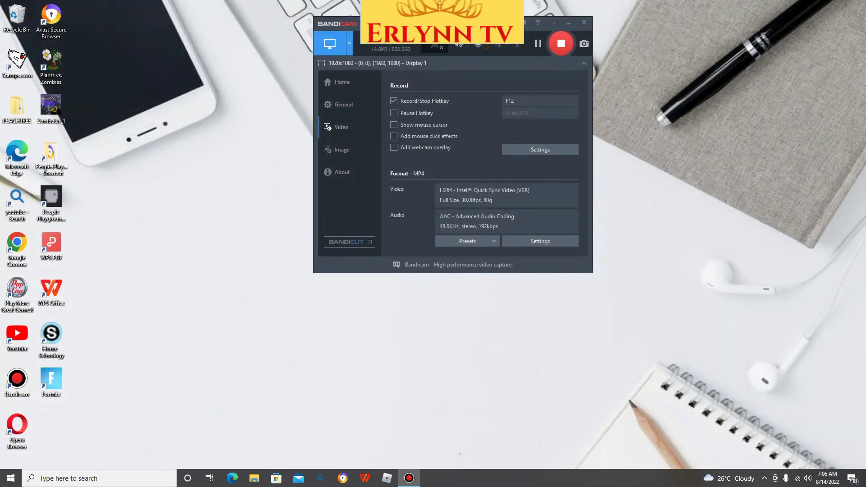